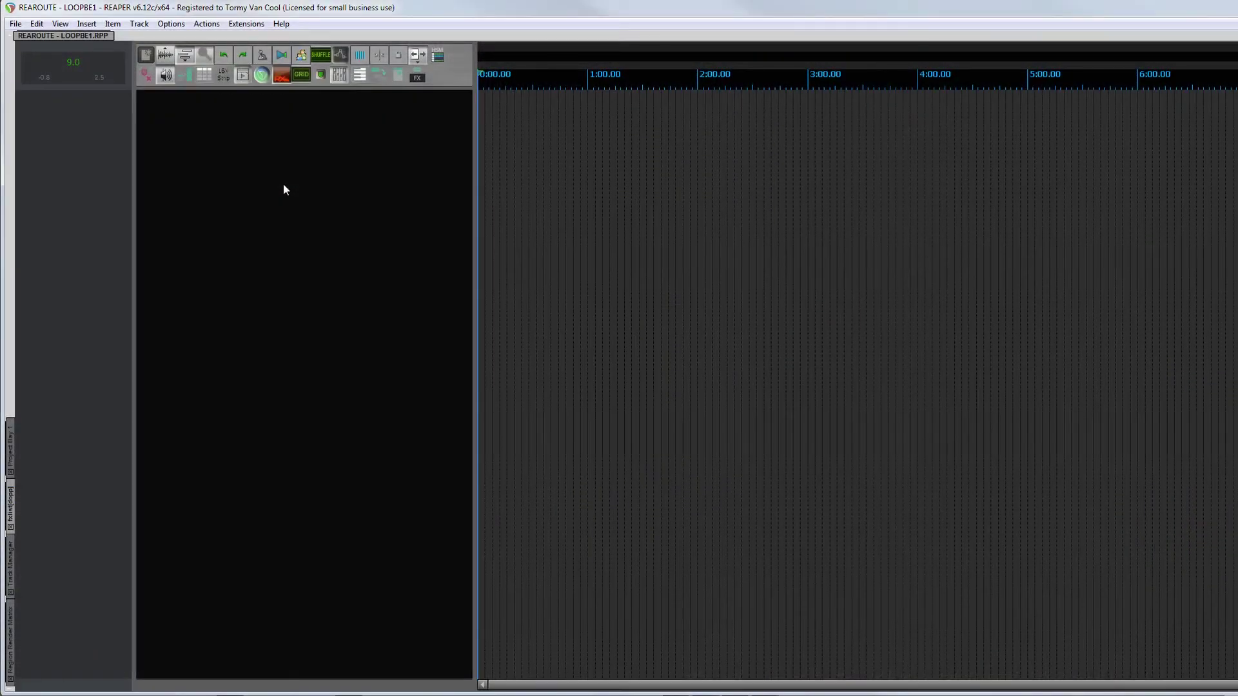
Add a REAPER track with stereo recording input ReaRoute 1 / ReaRoute 2
{"action": "double_click", "coordinate": [296, 127]}
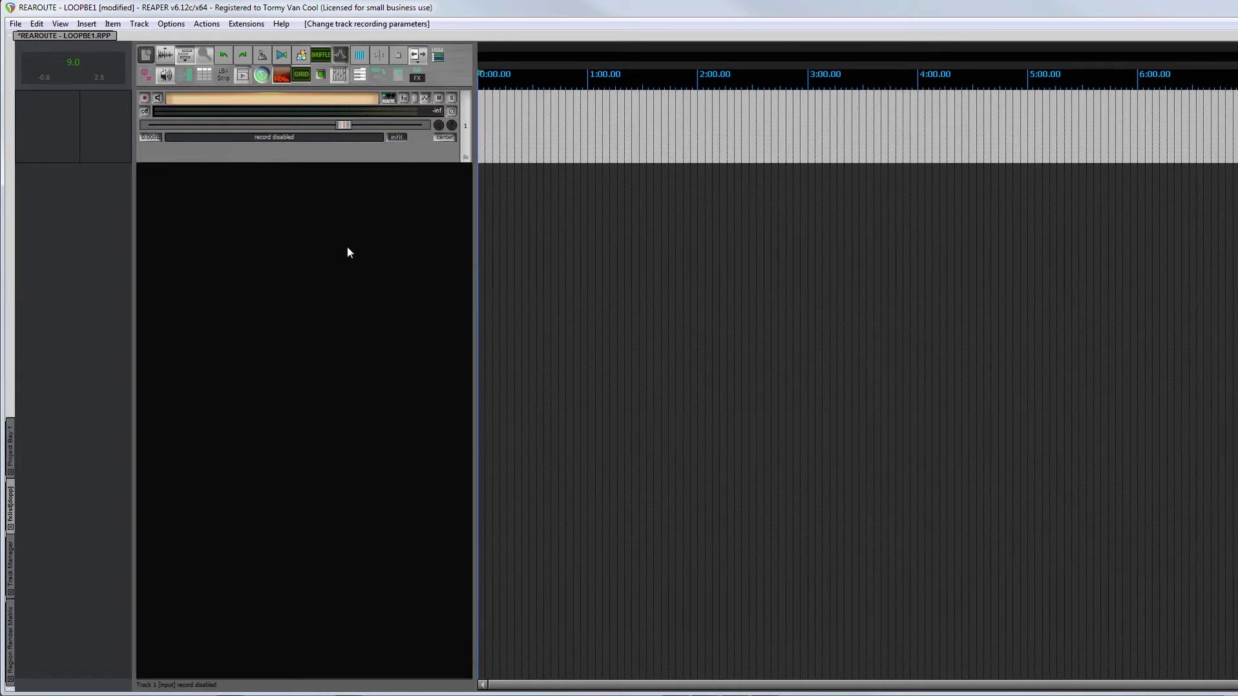
{"action": "left_click", "coordinate": [321, 137]}
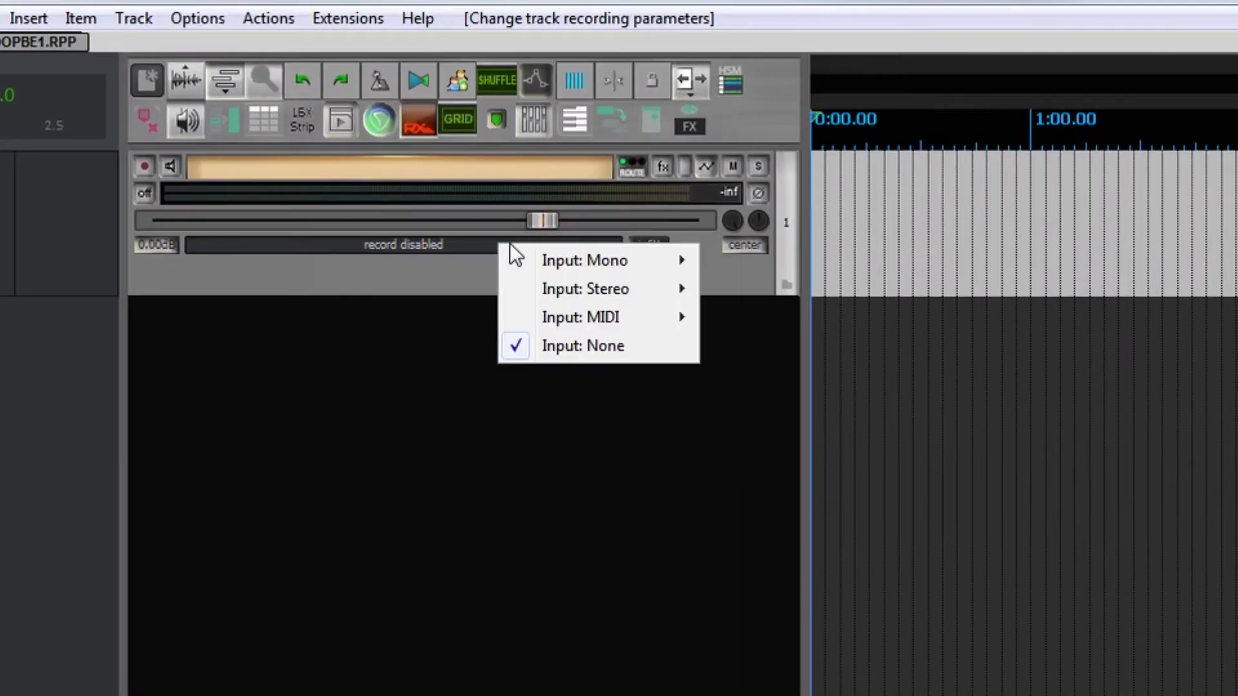
{"action": "mouse_move", "coordinate": [538, 288]}
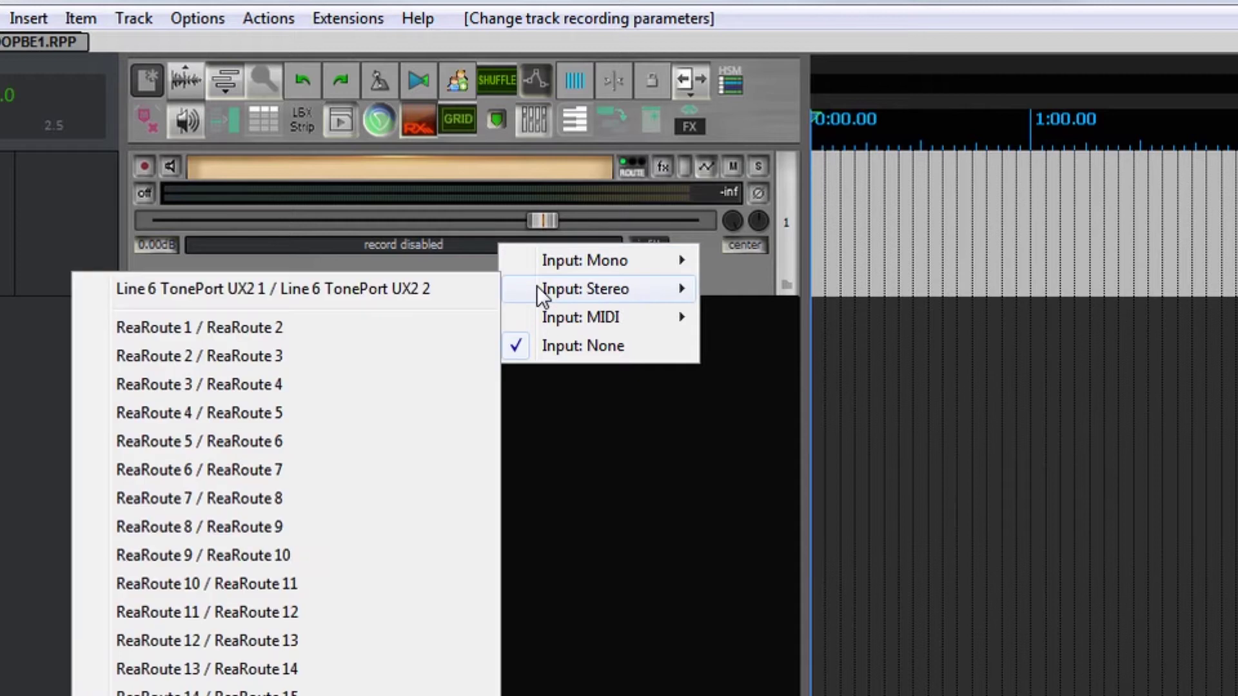
{"action": "left_click", "coordinate": [395, 331]}
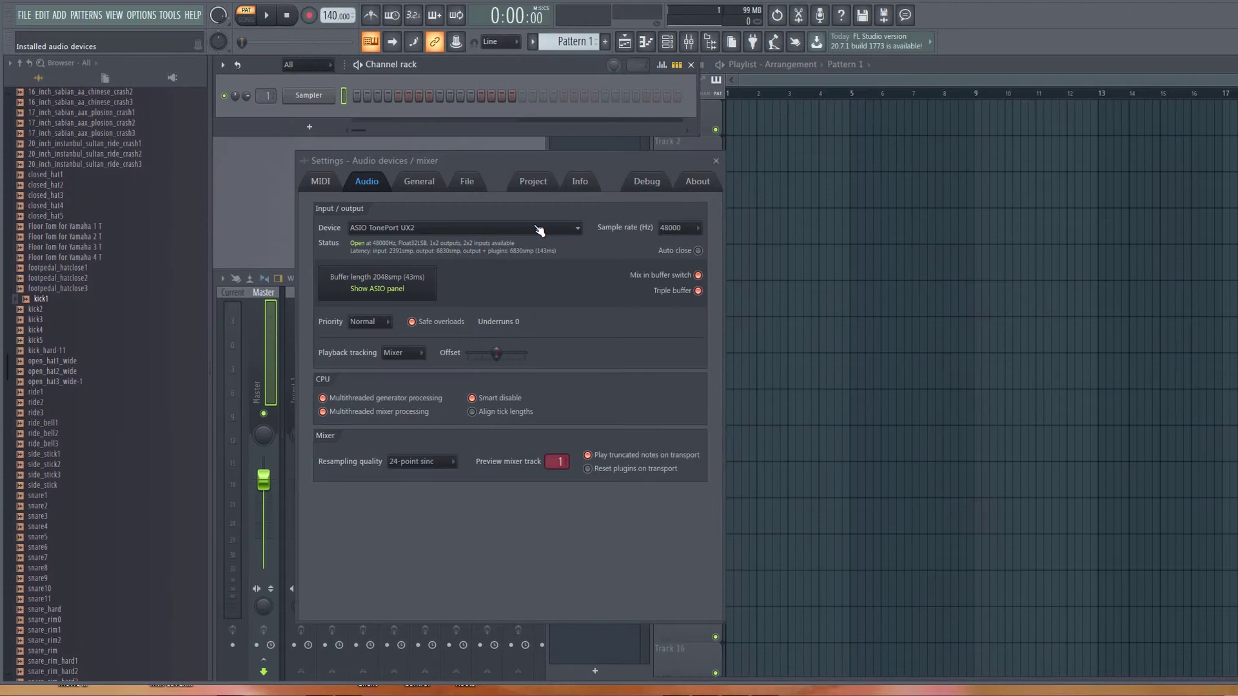
Set FL Studio's audio device to ReaRoute ASIO (x64) and route the mixer insert to ReaRoute Client=>REAPER 1 - REAPER 2
{"action": "left_click", "coordinate": [539, 229]}
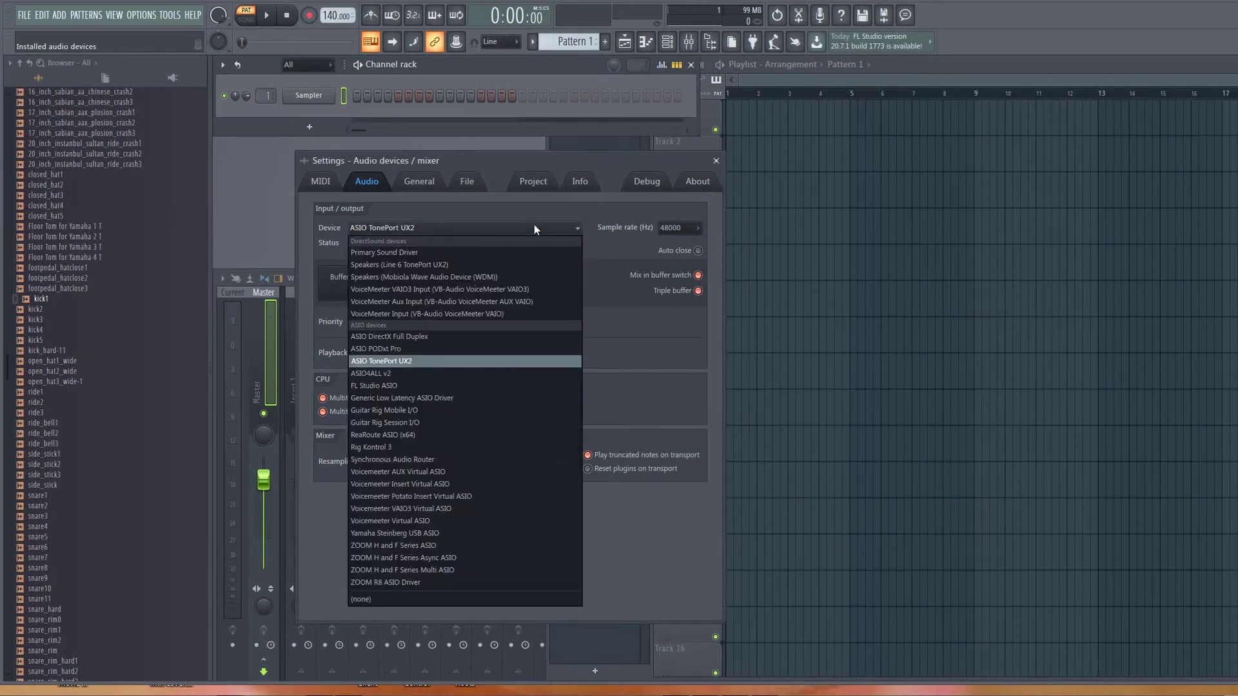
{"action": "left_click", "coordinate": [491, 434]}
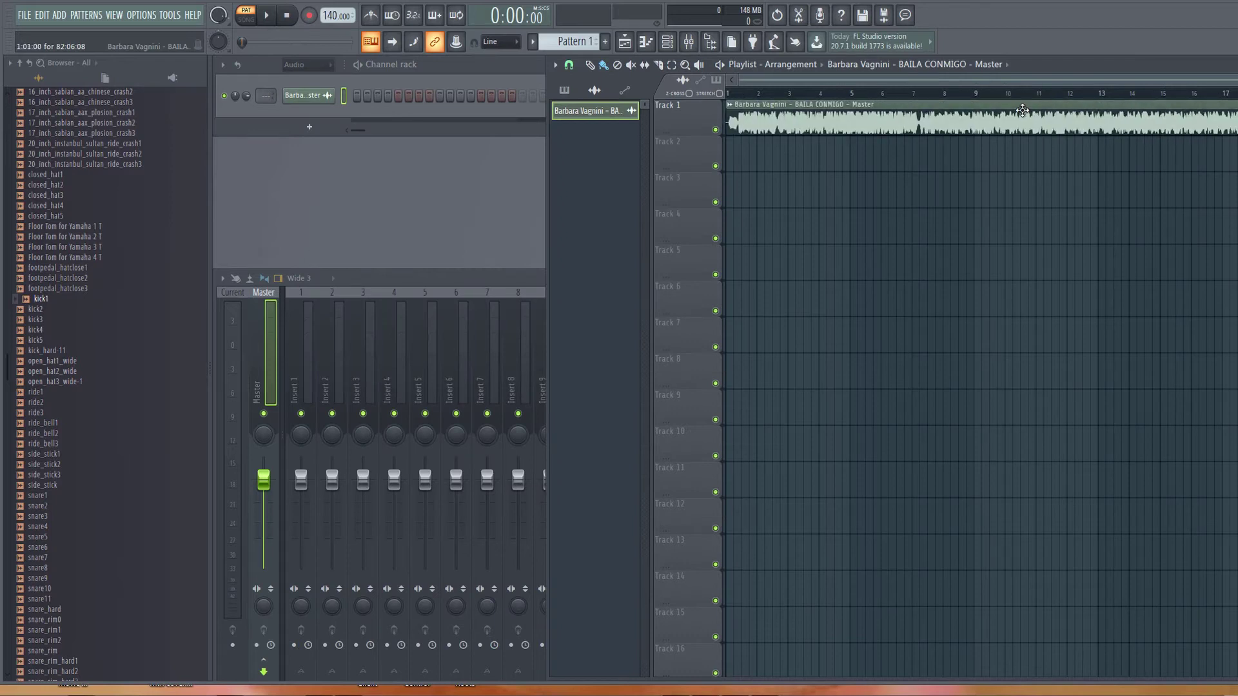
{"action": "left_click", "coordinate": [438, 279]}
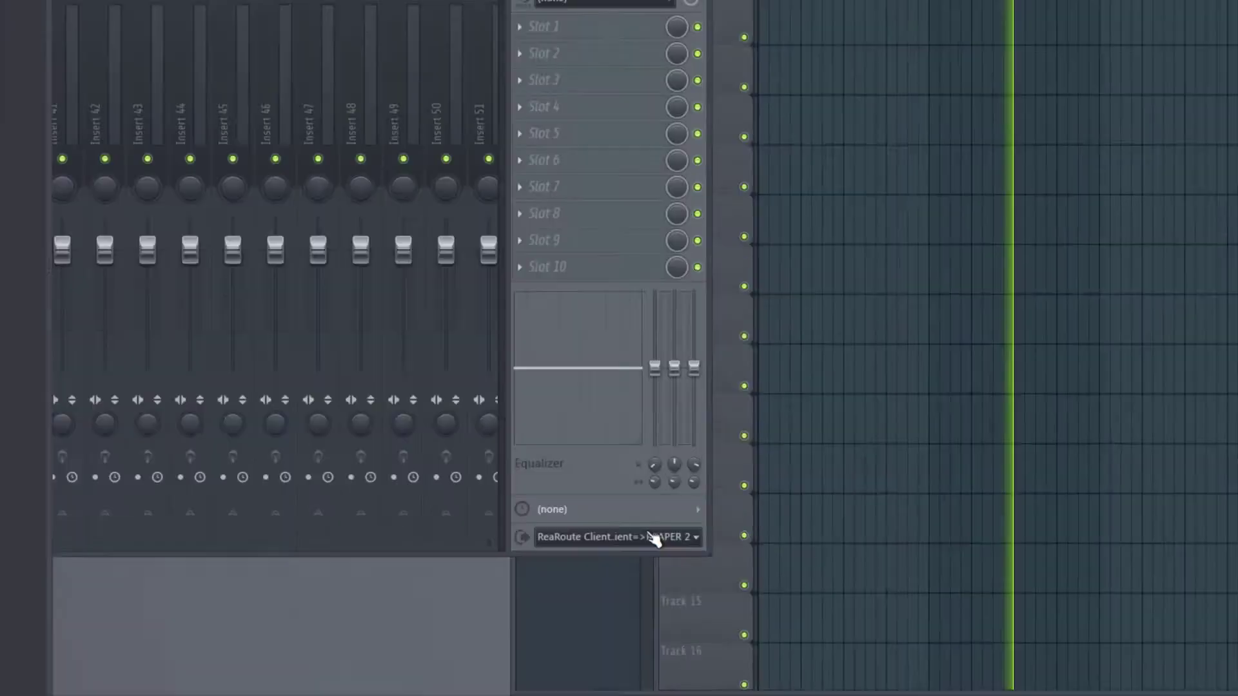
{"action": "left_click", "coordinate": [655, 539]}
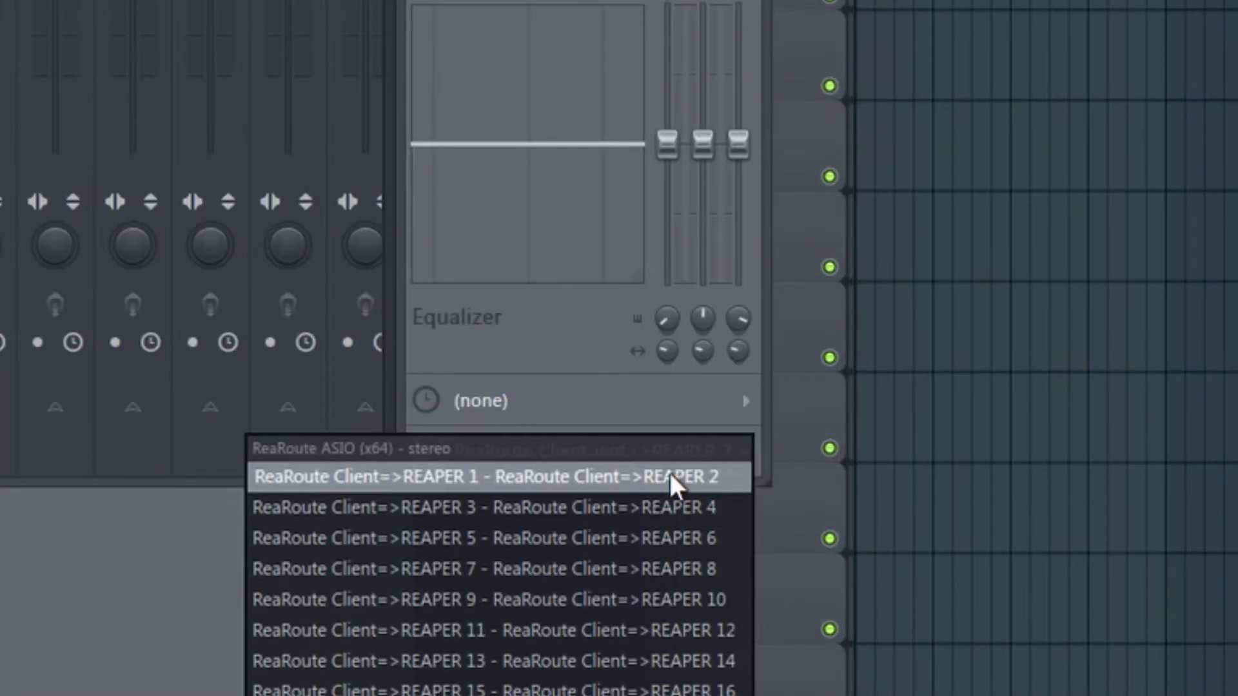
{"action": "left_click", "coordinate": [574, 477]}
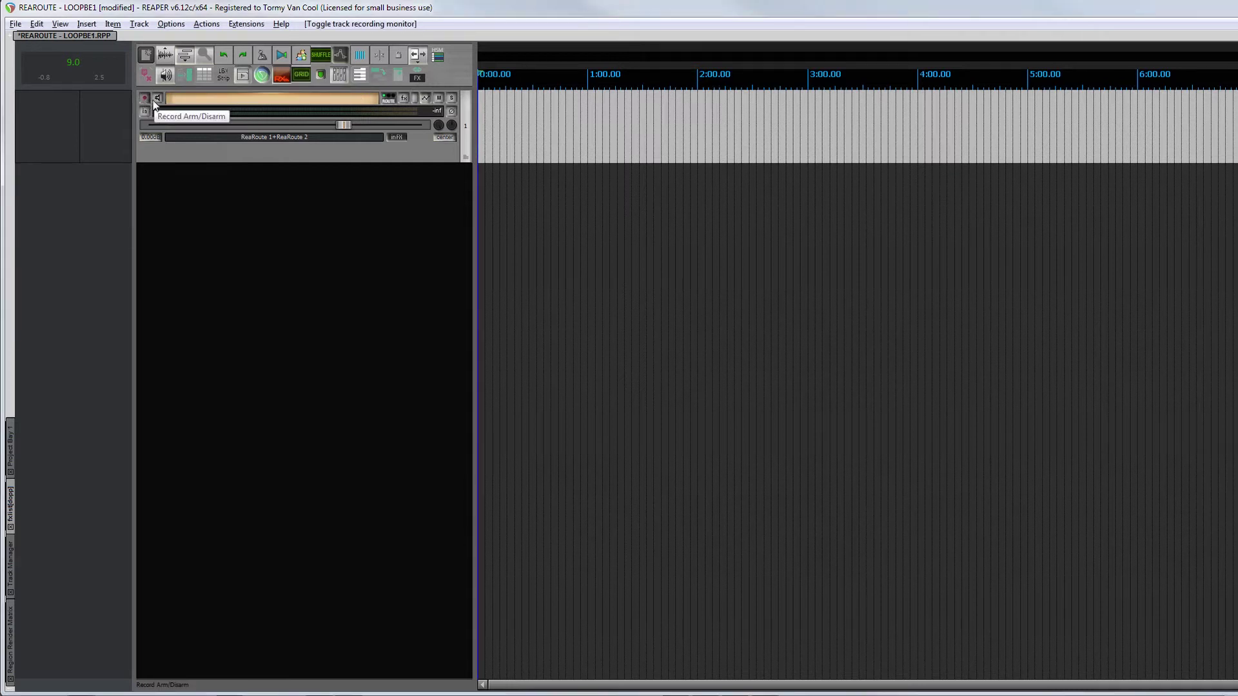
Arm and monitor the ReaRoute track, then record about ten seconds as 01-200710_1322.wav
{"action": "left_click", "coordinate": [159, 100]}
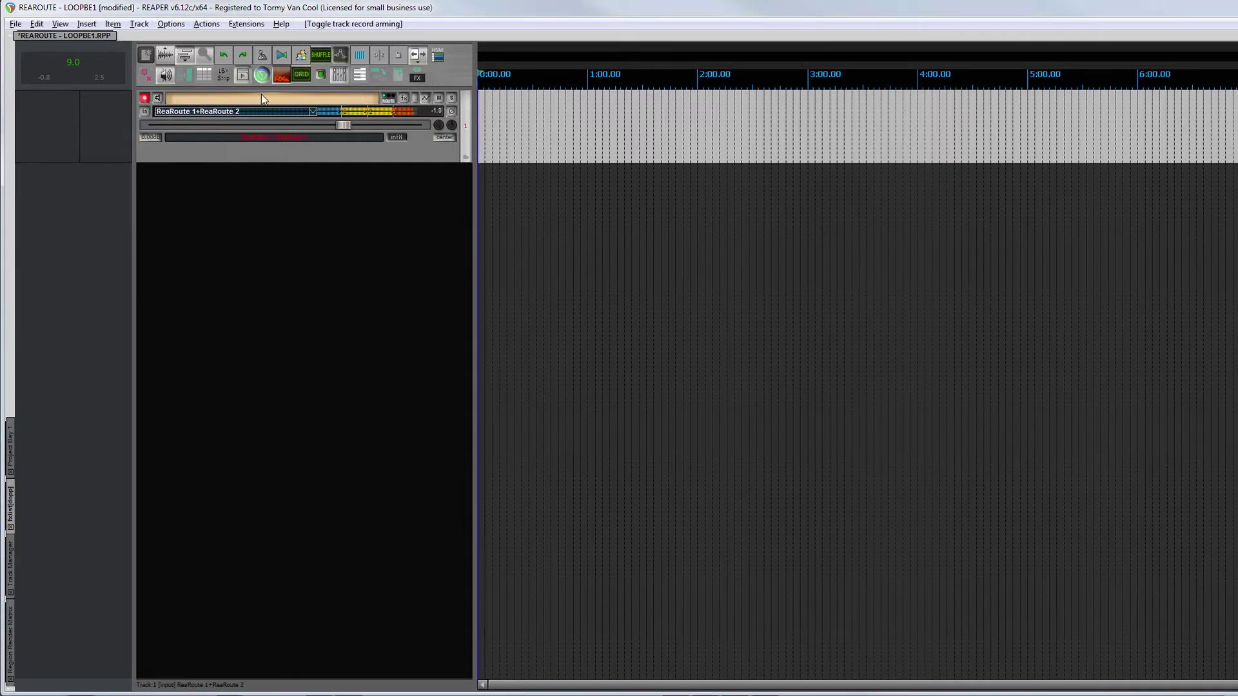
{"action": "left_click", "coordinate": [158, 100]}
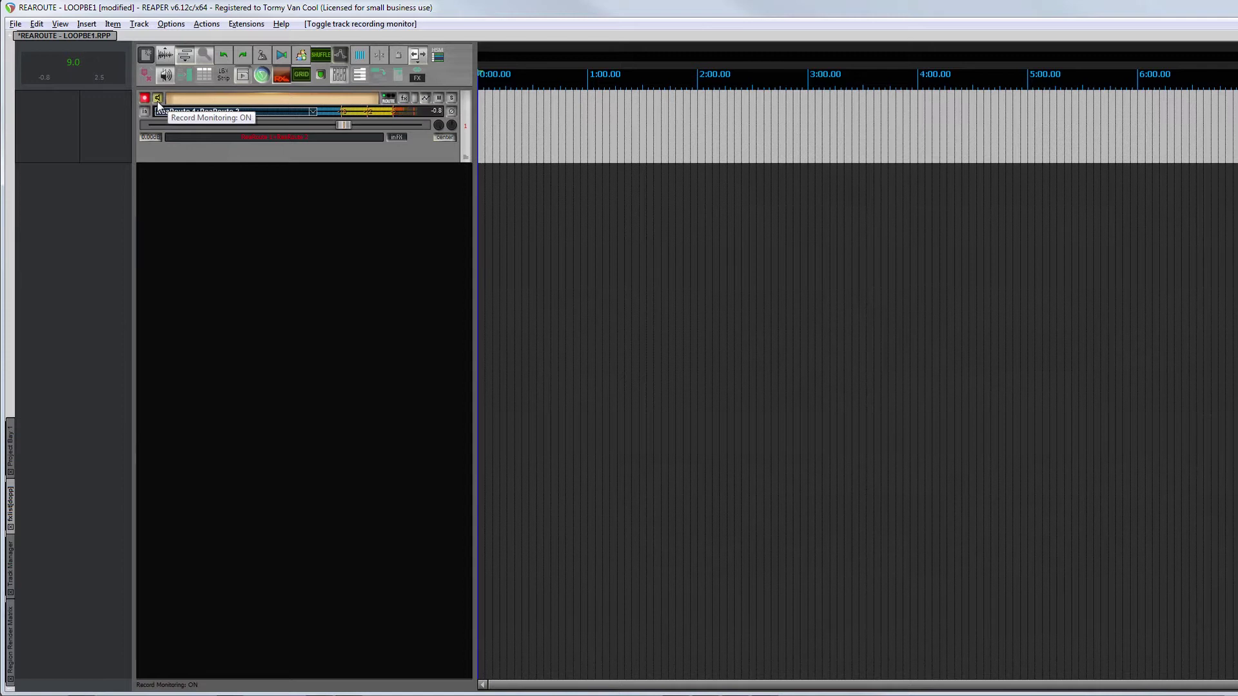
{"action": "key", "text": "ctrl+r"}
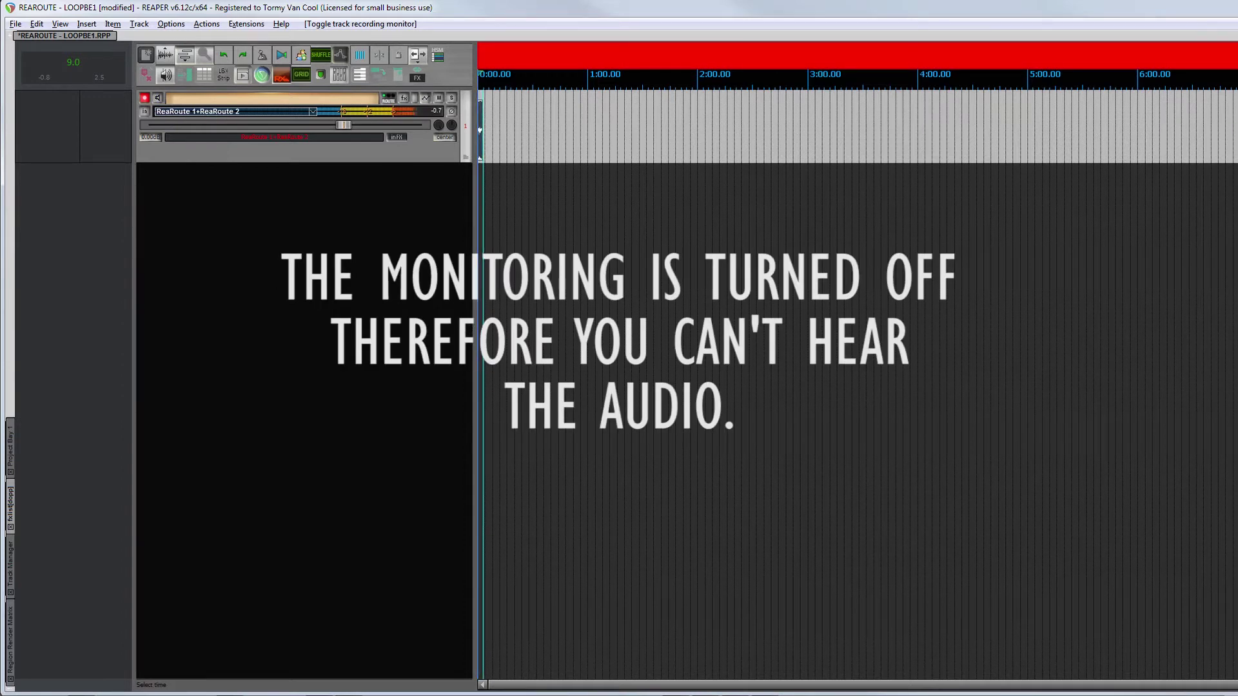
{"action": "key", "text": "equal"}
{"action": "key", "text": "equal"}
{"action": "key", "text": "equal"}
{"action": "key", "text": "equal"}
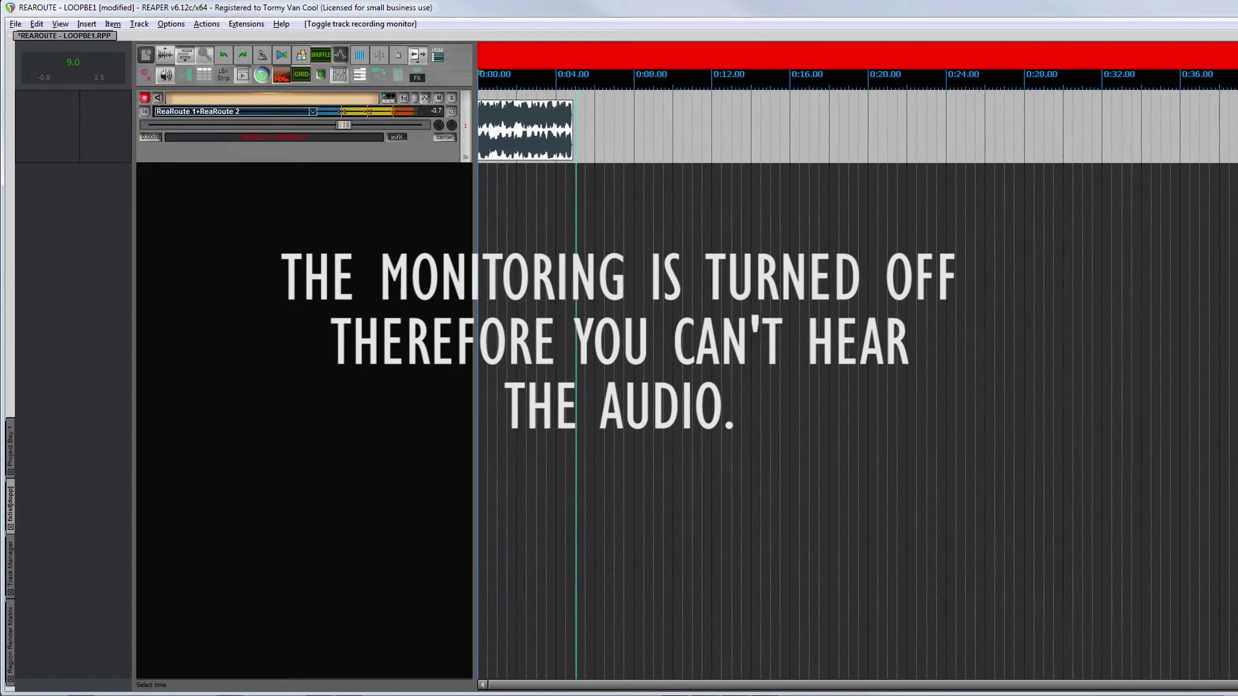
{"action": "key", "text": "equal"}
{"action": "key", "text": "equal"}
{"action": "key", "text": "equal"}
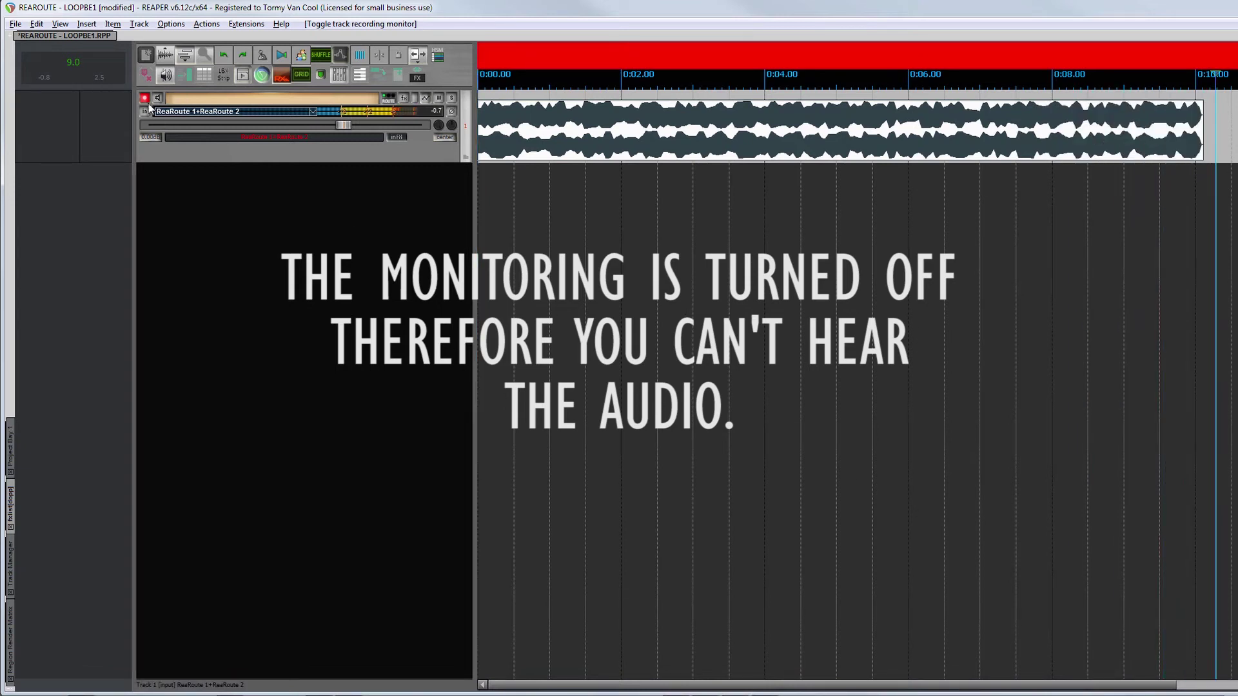
{"action": "key", "text": "space"}
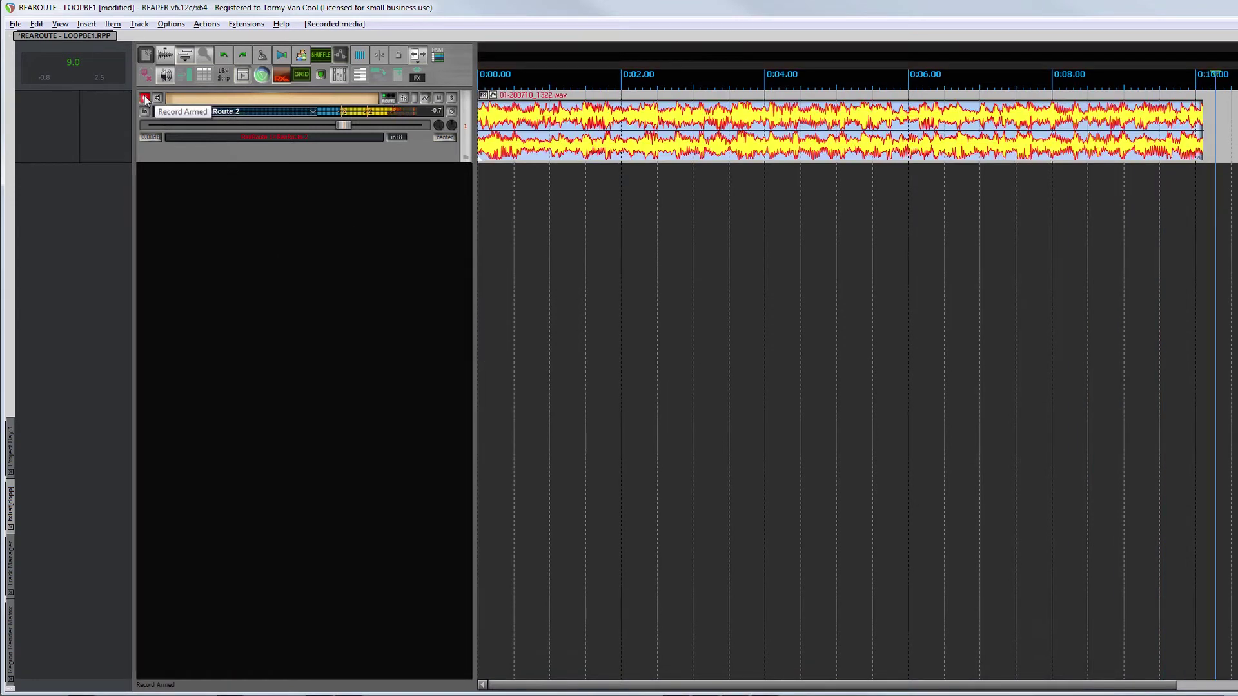
Disarm the ReaRoute track, stop playback and toggle master track visibility
{"action": "left_click", "coordinate": [145, 98]}
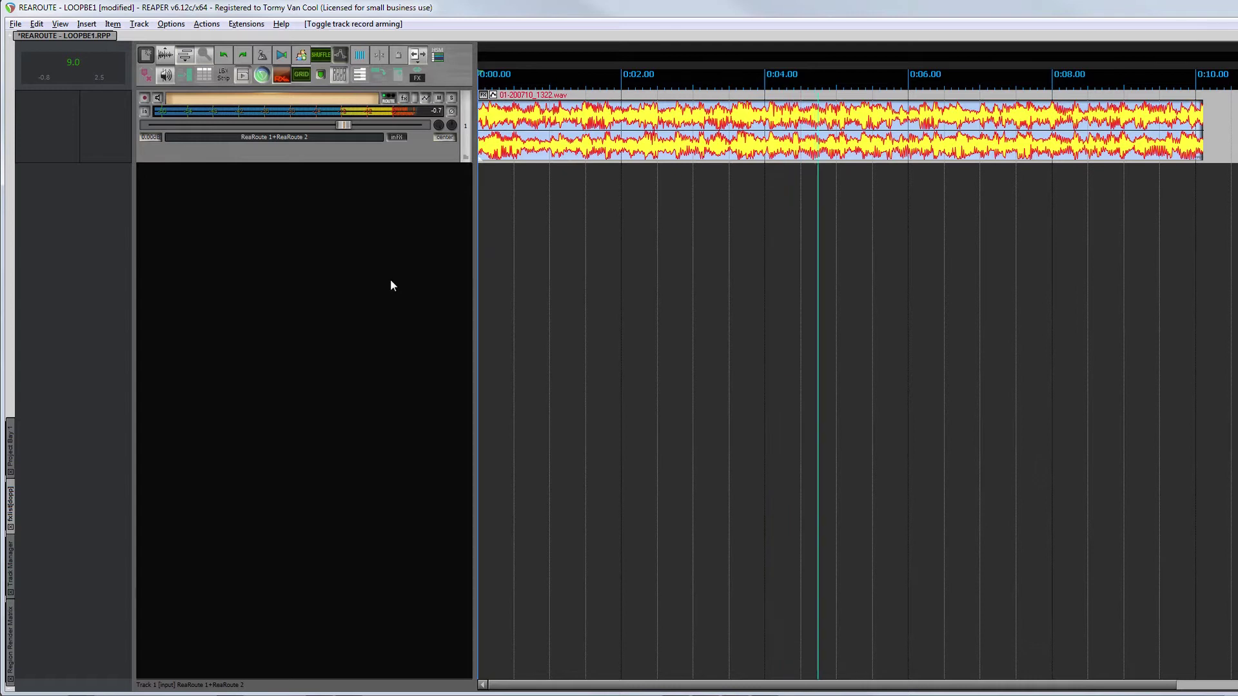
{"action": "key", "text": "space"}
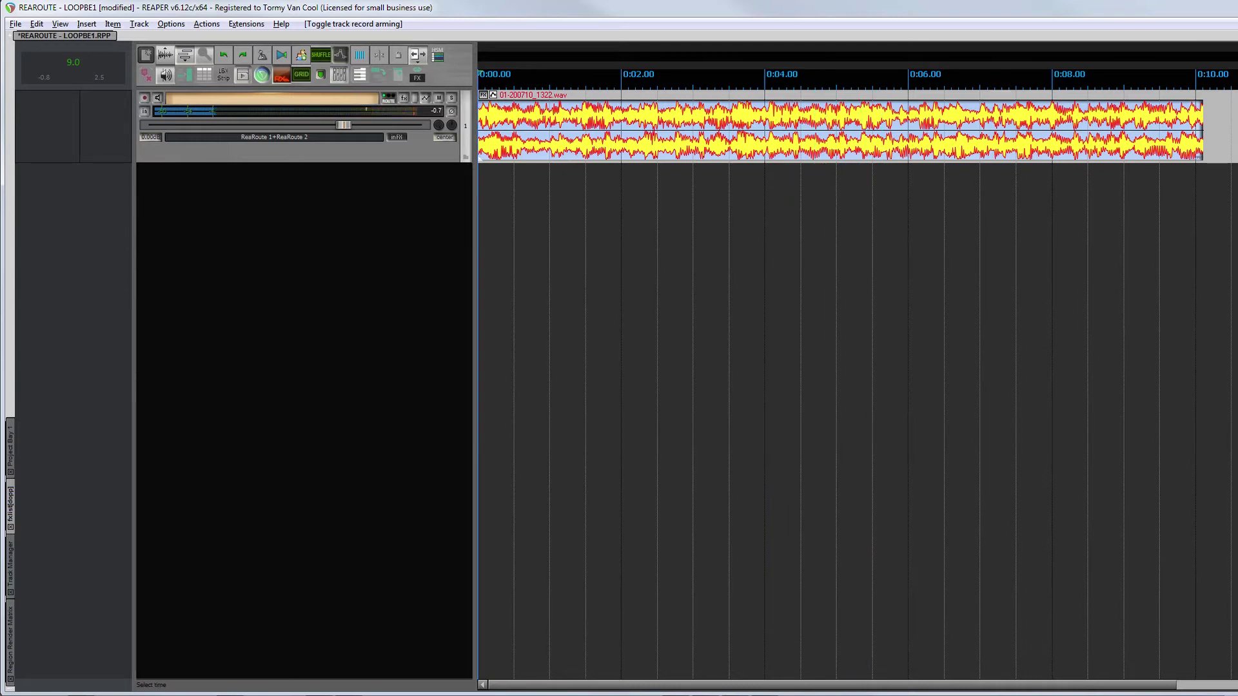
{"action": "key", "text": "ctrl+alt+m"}
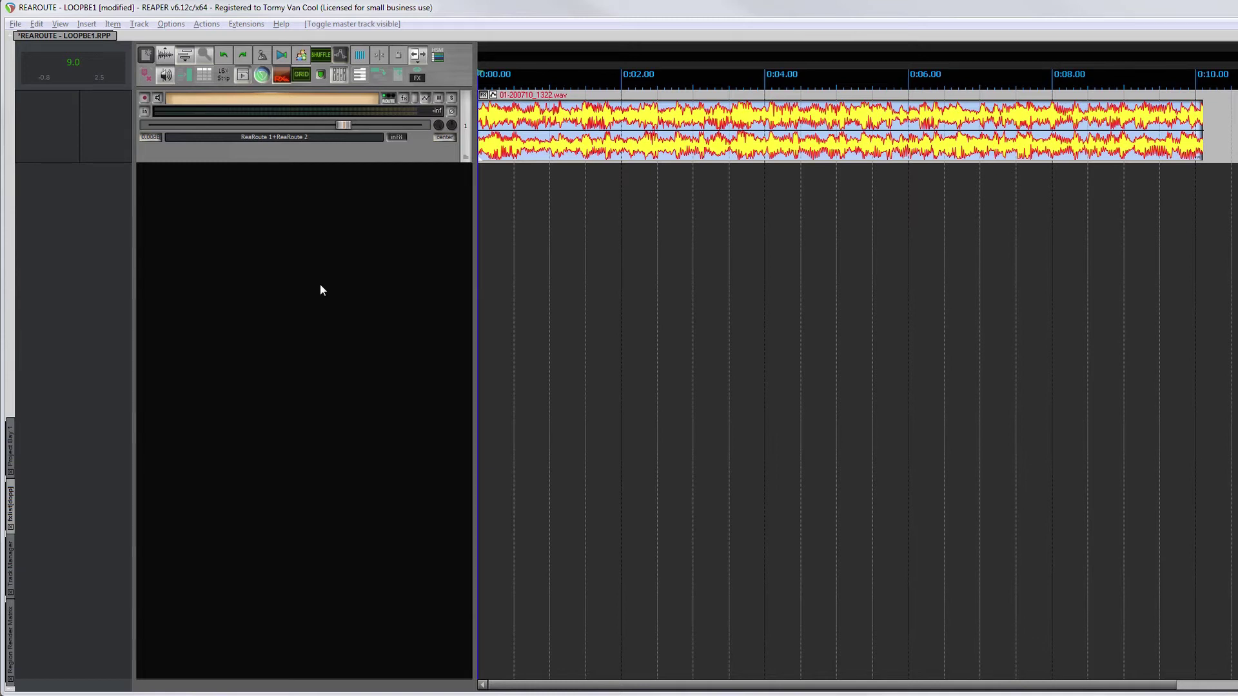
Unhide REAPER's master track and give it hardware output ReaRoute 1 / ReaRoute 2
{"action": "right_click", "coordinate": [321, 285]}
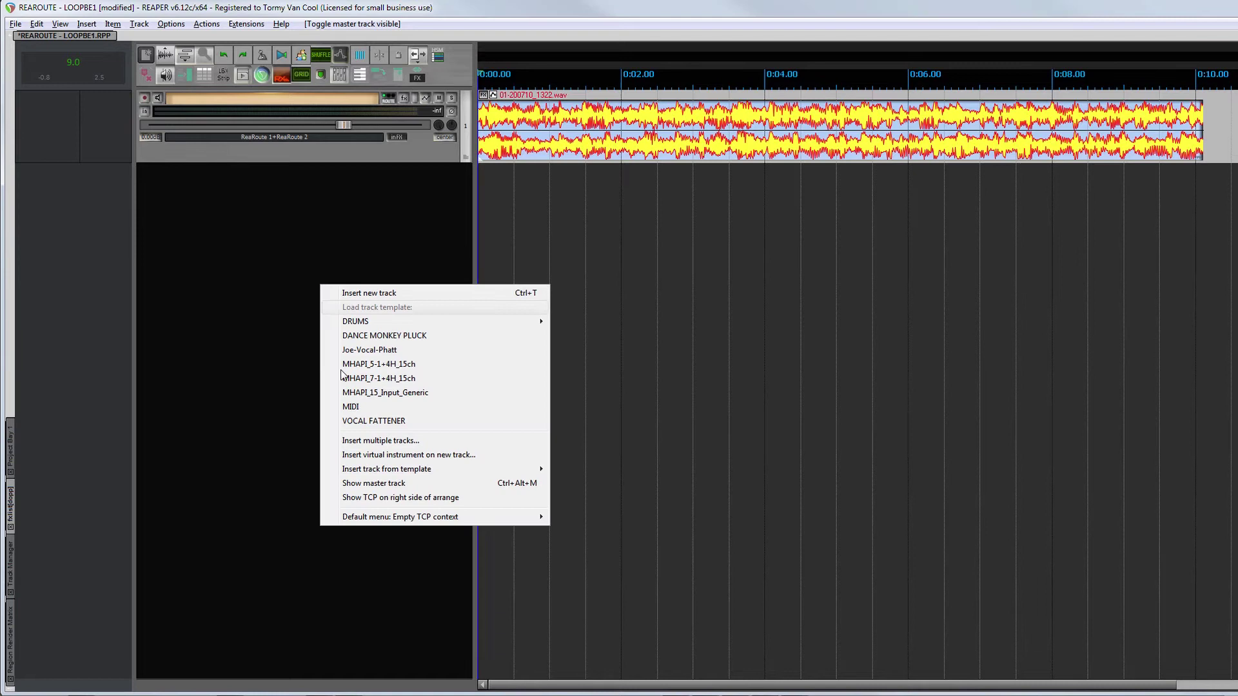
{"action": "left_click", "coordinate": [361, 483]}
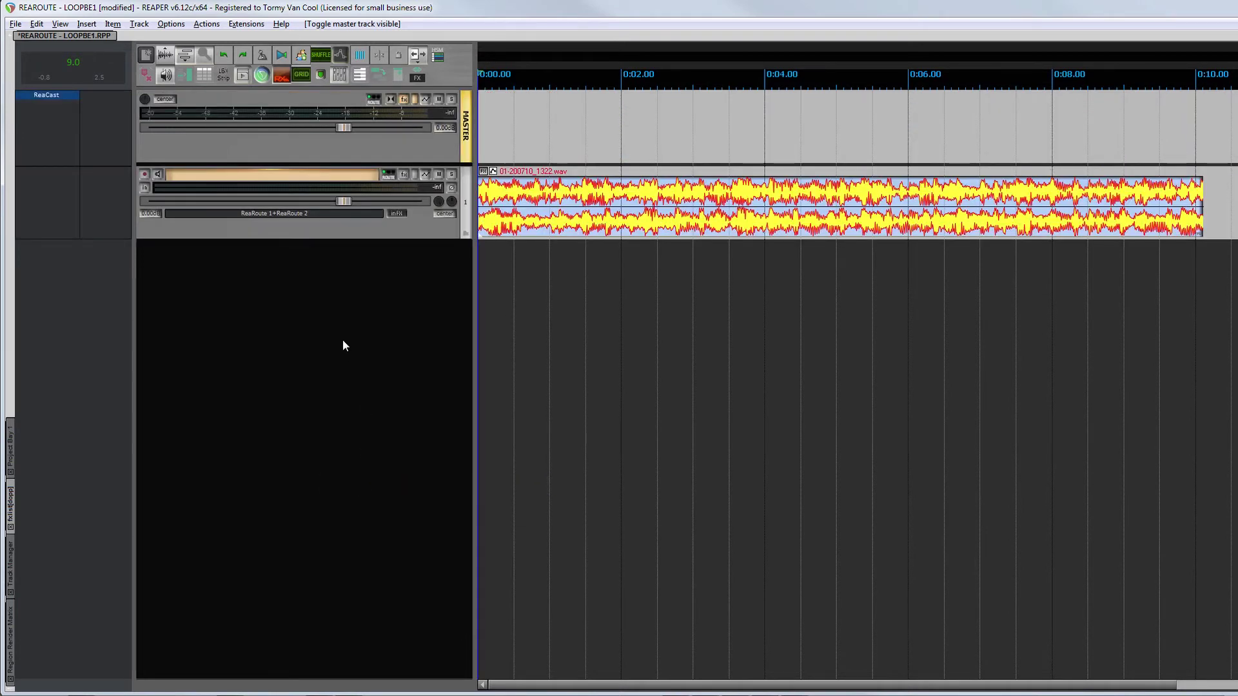
{"action": "left_click", "coordinate": [374, 99]}
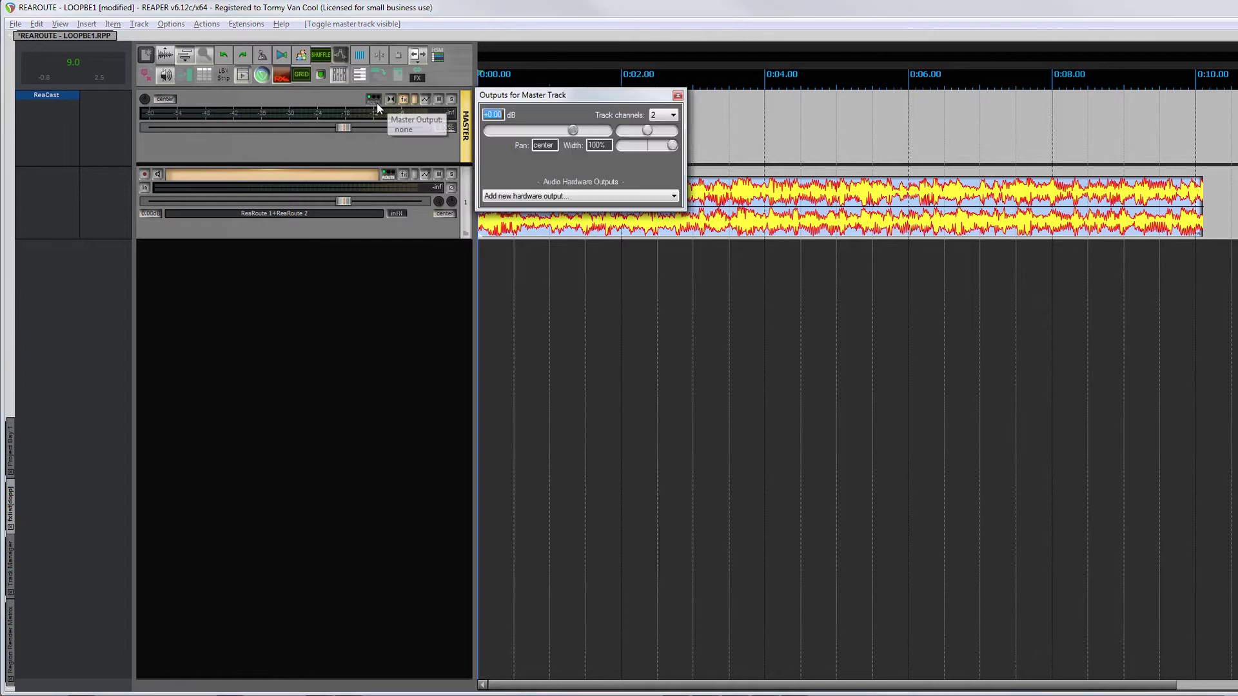
{"action": "left_click", "coordinate": [610, 195]}
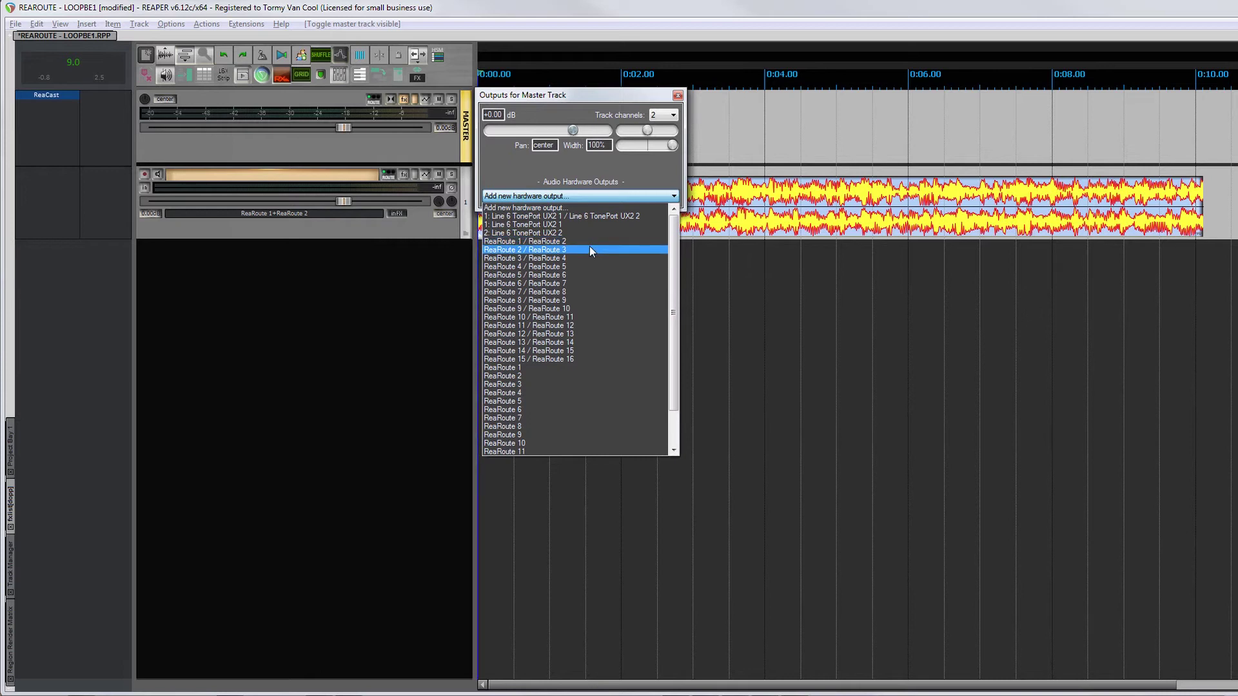
{"action": "left_click", "coordinate": [608, 239]}
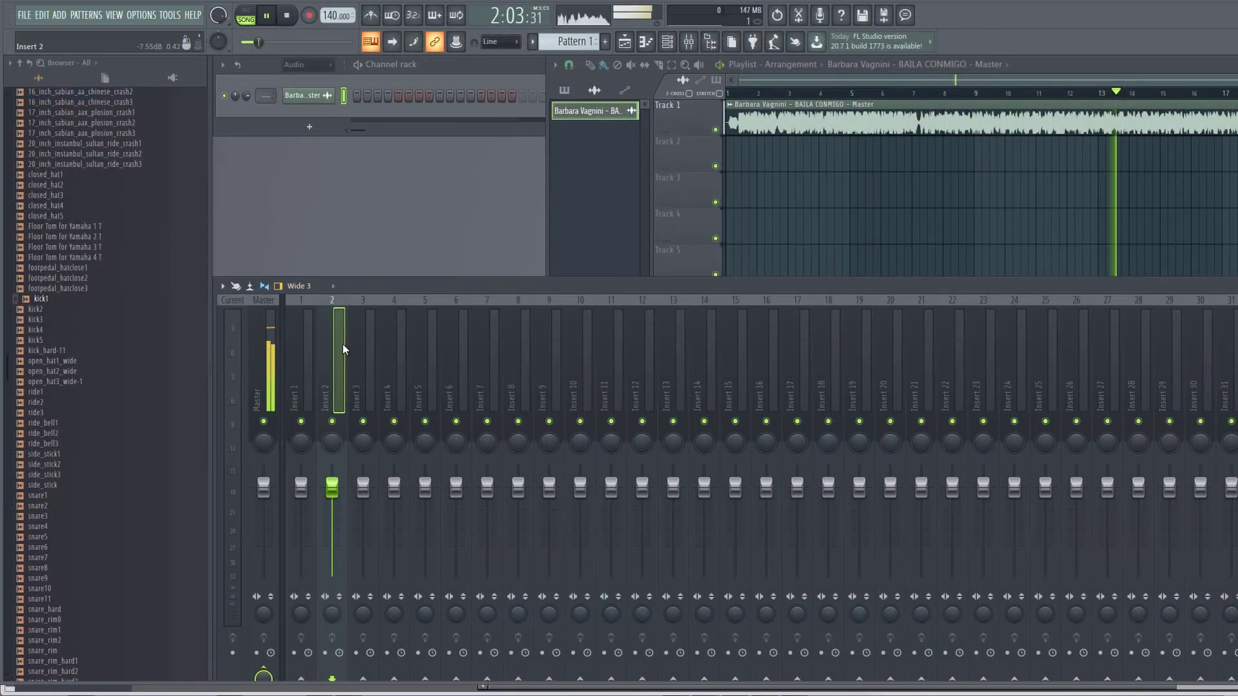
Float the mixer, feed Insert 2 from ReaRoute REAPER=>CLIENT 1-2, and mute playlist Track 1
{"action": "left_click_drag", "start_coordinate": [567, 286], "coordinate": [306, 214]}
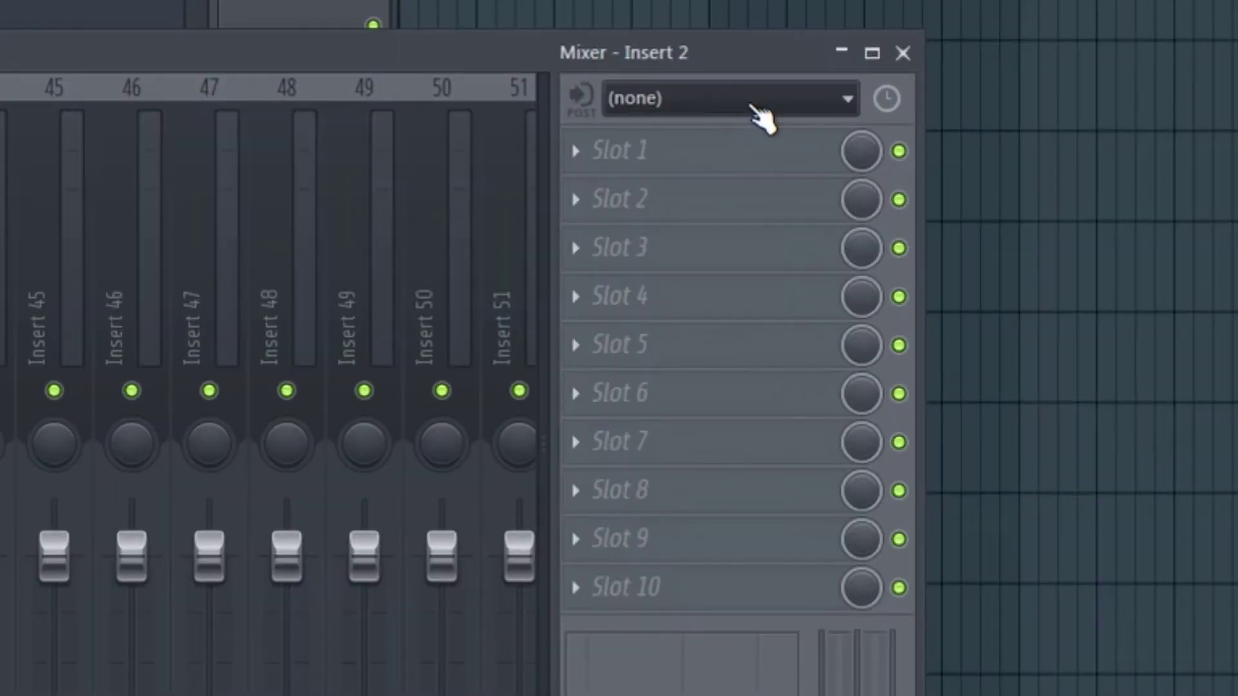
{"action": "left_click", "coordinate": [867, 233]}
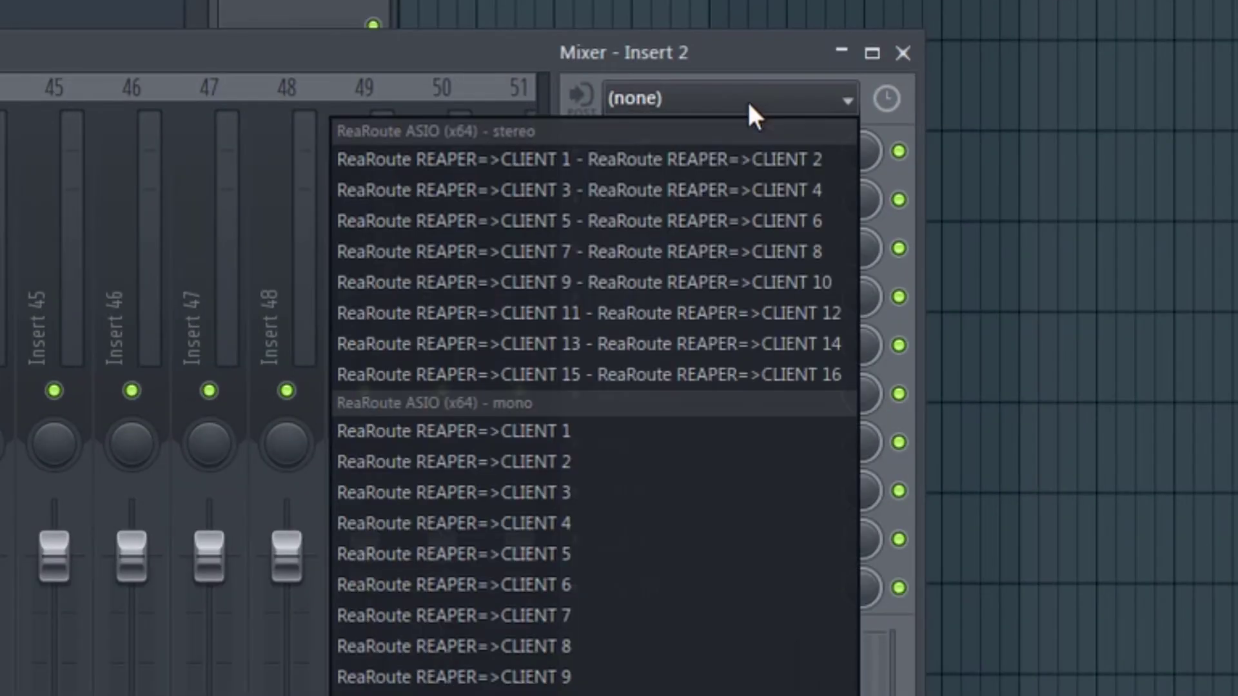
{"action": "left_click", "coordinate": [729, 156]}
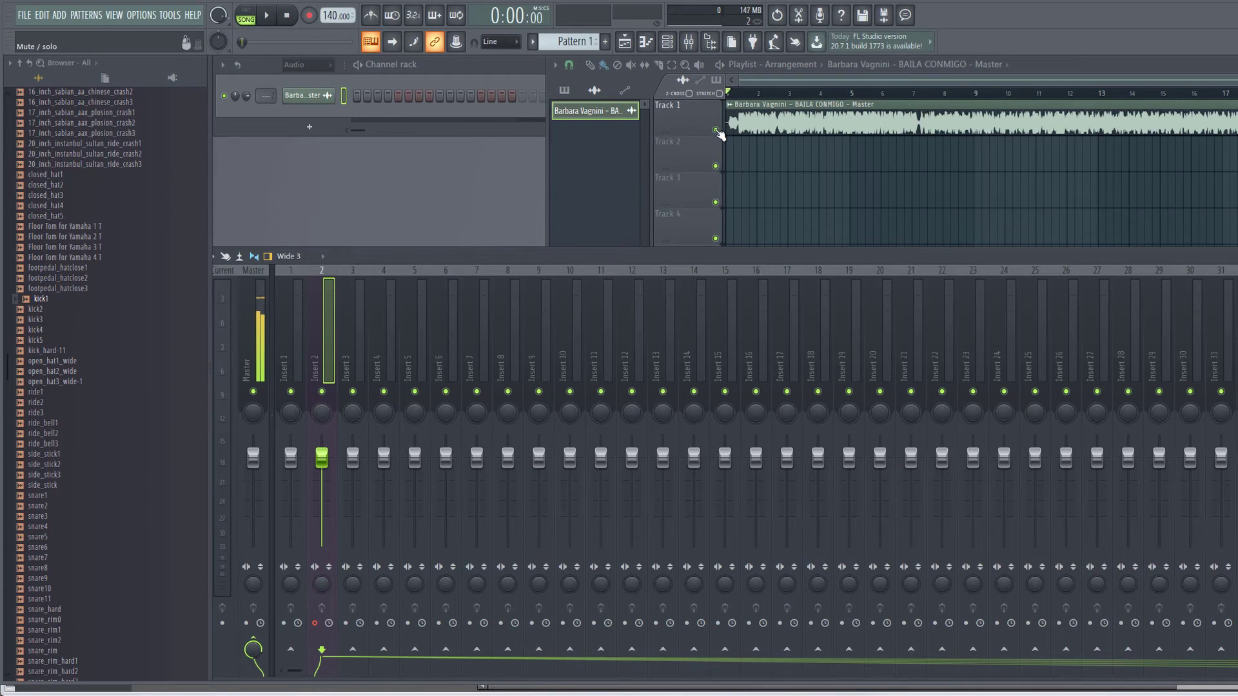
{"action": "left_click", "coordinate": [716, 131]}
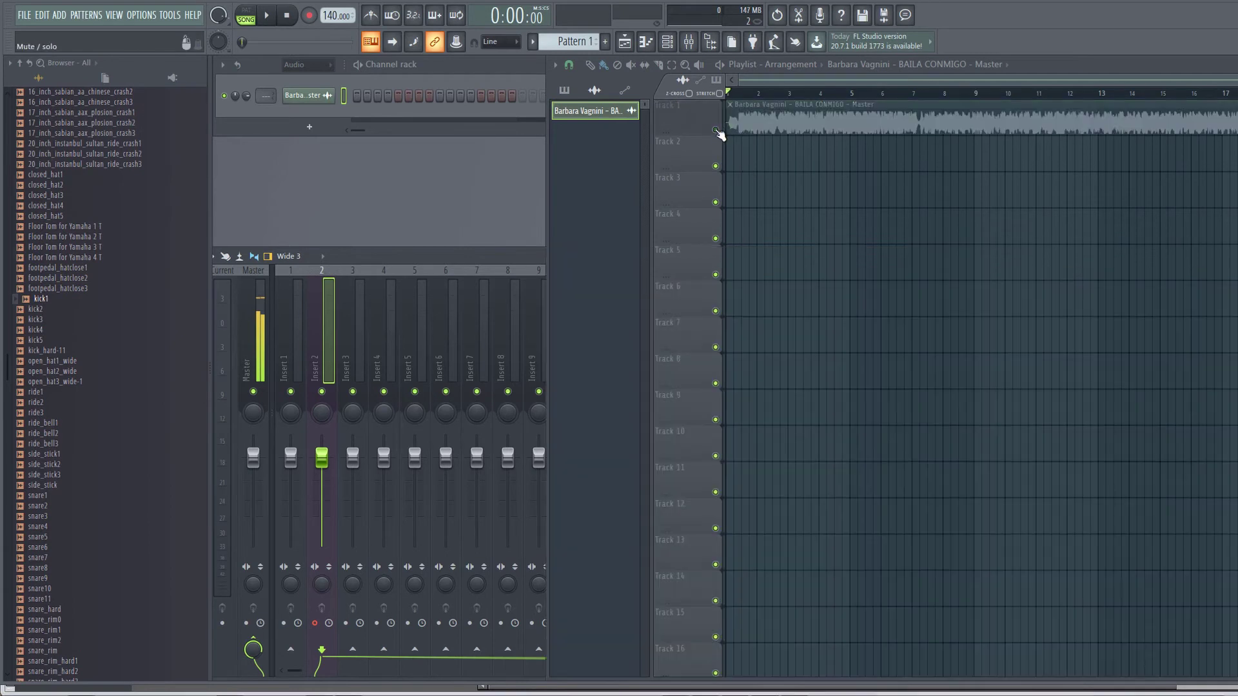
Arm FL Studio to record audio into the playlist
{"action": "key", "text": "F9"}
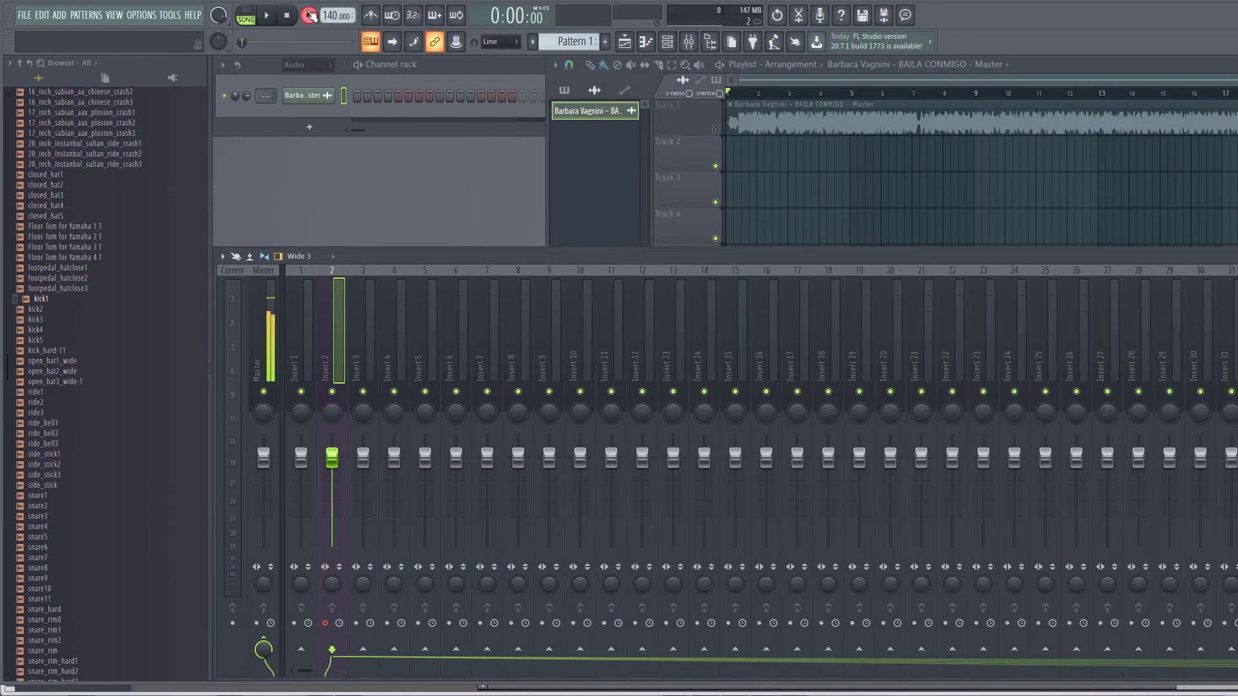
{"action": "left_click", "coordinate": [309, 15]}
{"action": "left_click", "coordinate": [574, 442]}
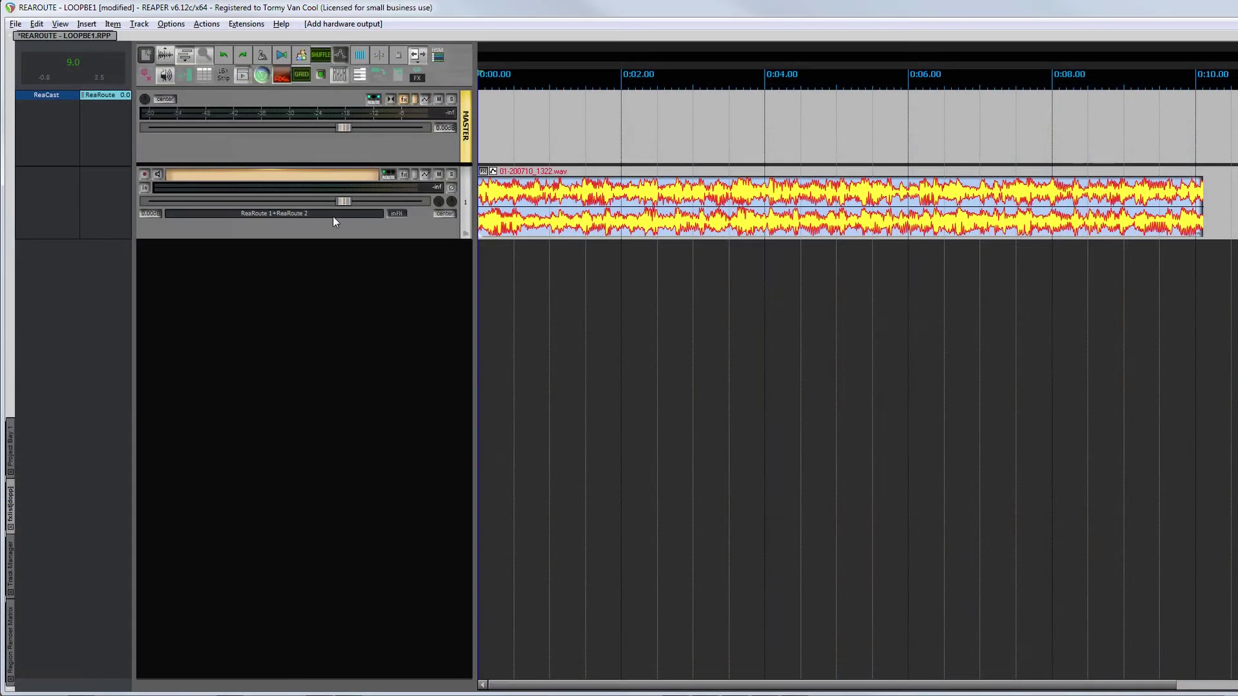
Start REAPER playback so FL Studio records its master output onto Track 2
{"action": "key", "text": "space"}
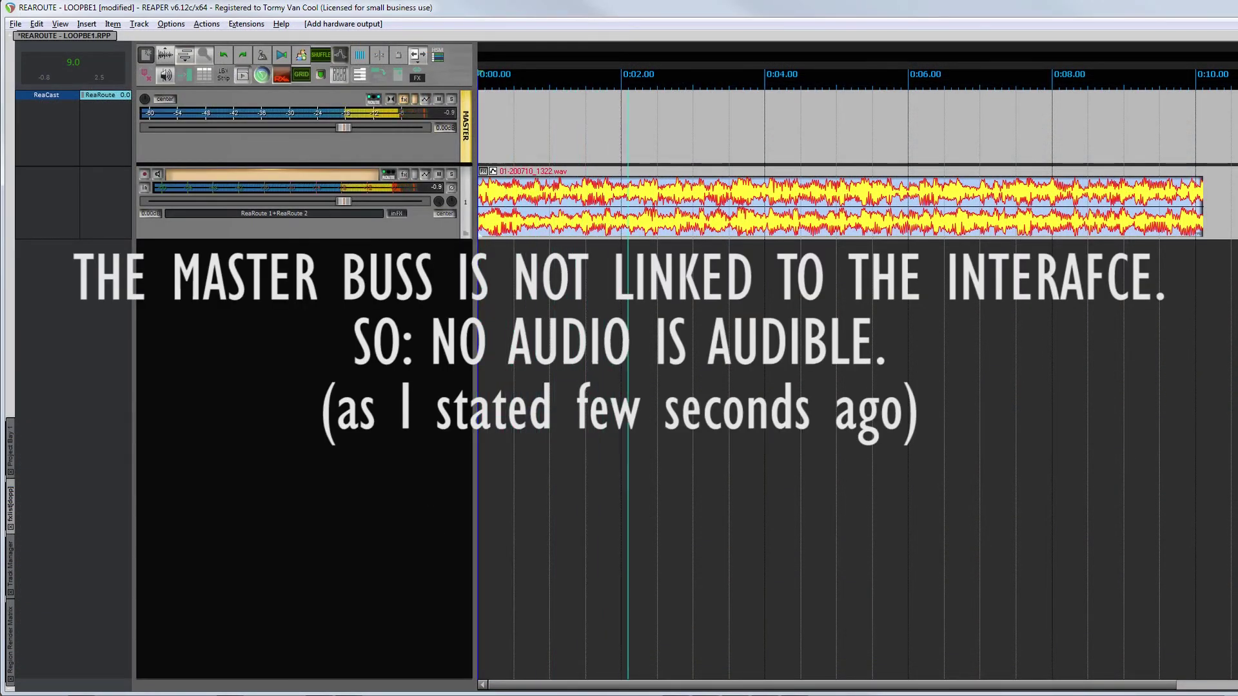
{"action": "mouse_move", "coordinate": [416, 690]}
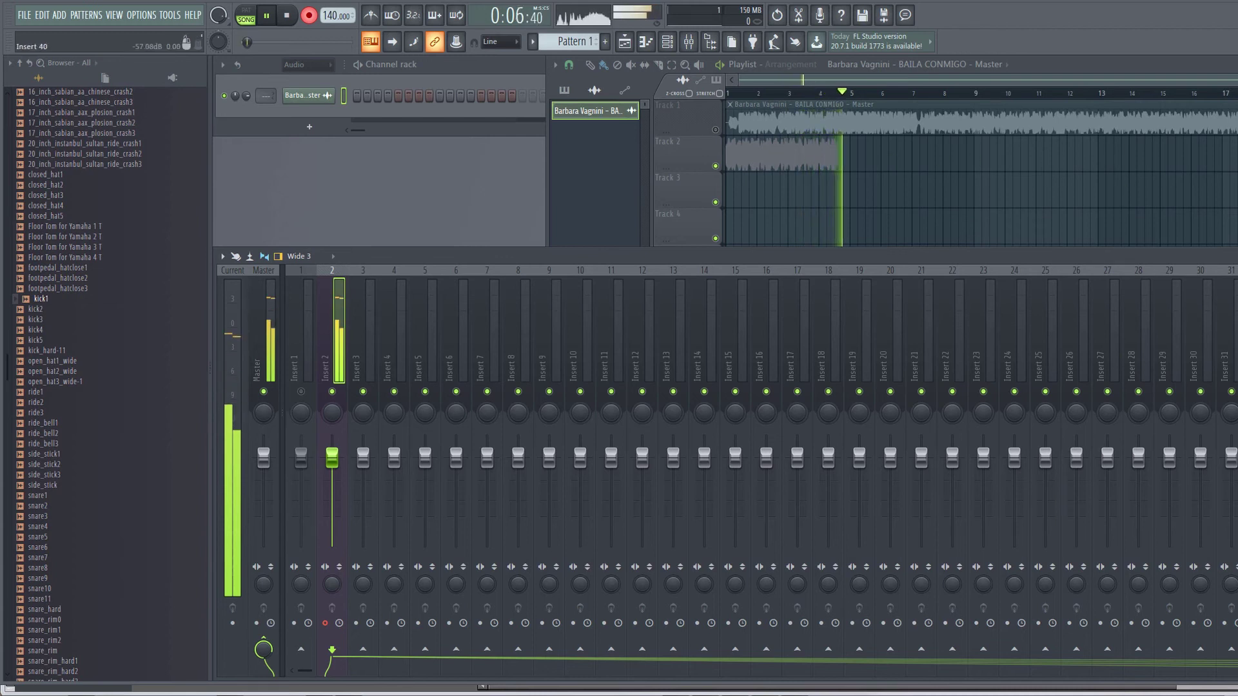
Stop recording, leaving the Insert 2 clip on Track 2, and play it back
{"action": "key", "text": "space"}
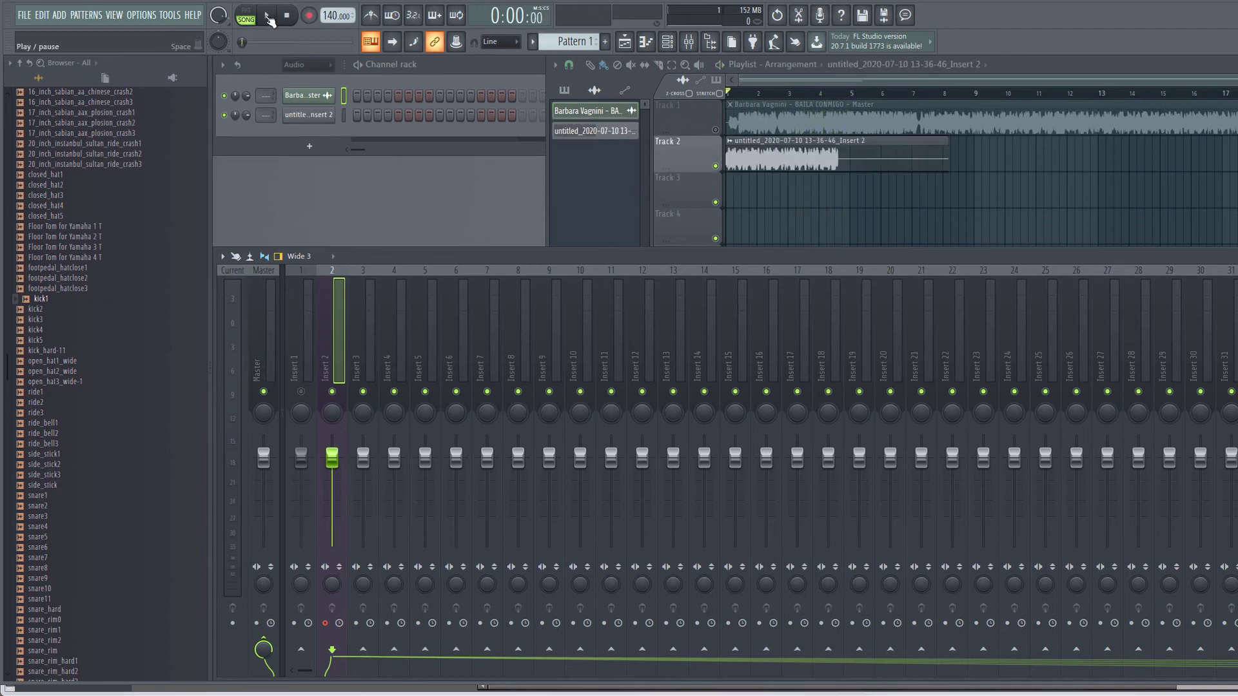
{"action": "left_click", "coordinate": [268, 18]}
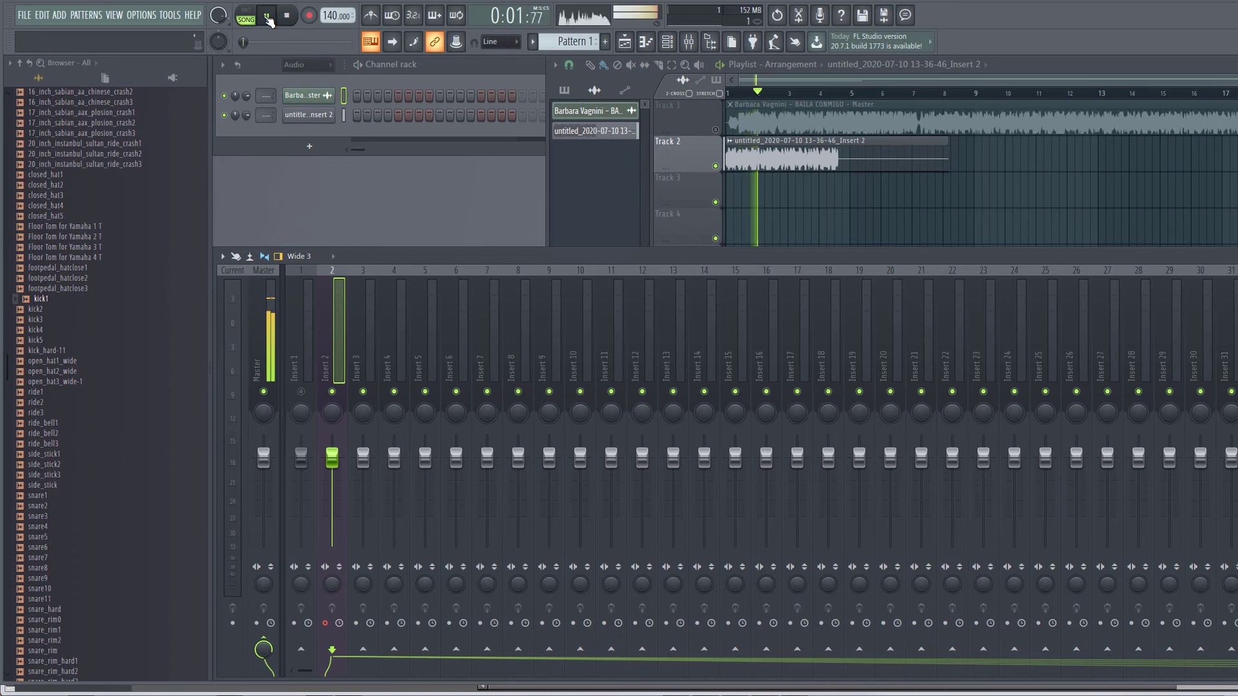